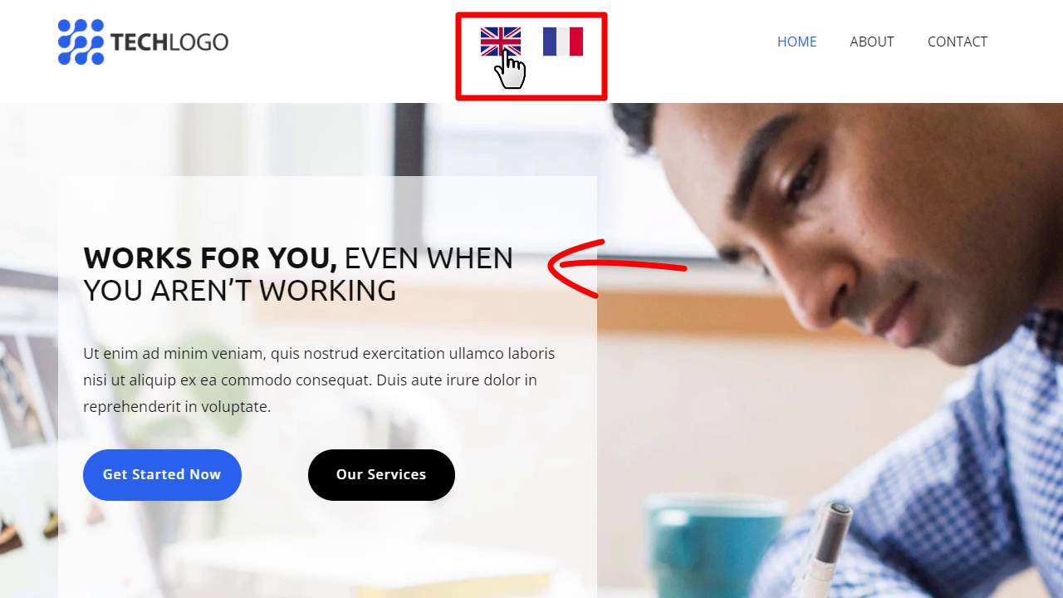
Switch the sample website's home page to French using the language flags in its header
click(553, 52)
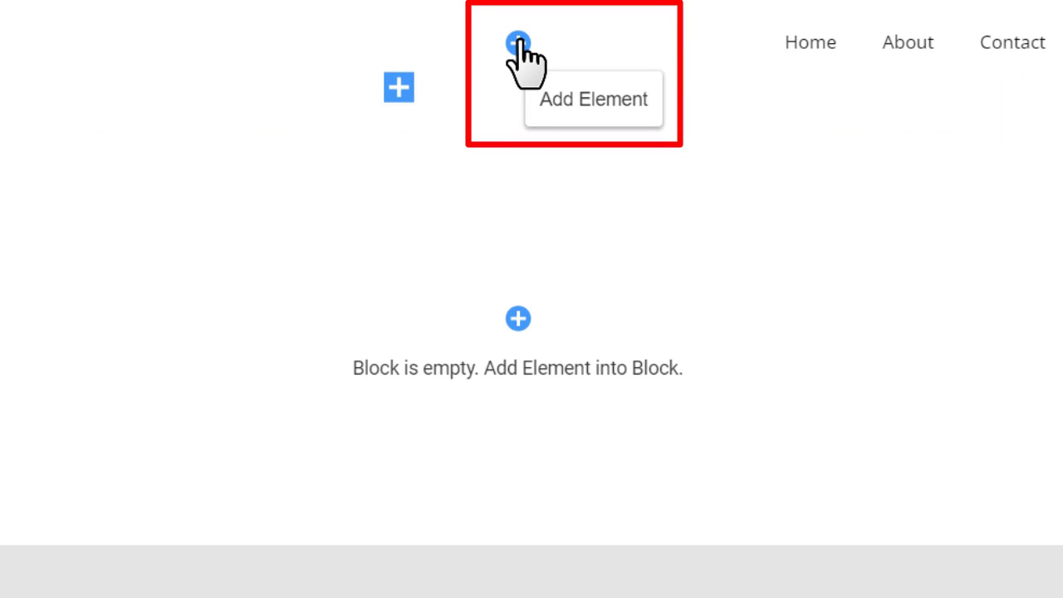
Add a Language element to the header and move it to the header's horizontal centre, beside the menu
click(518, 42)
mouse_move(299, 155)
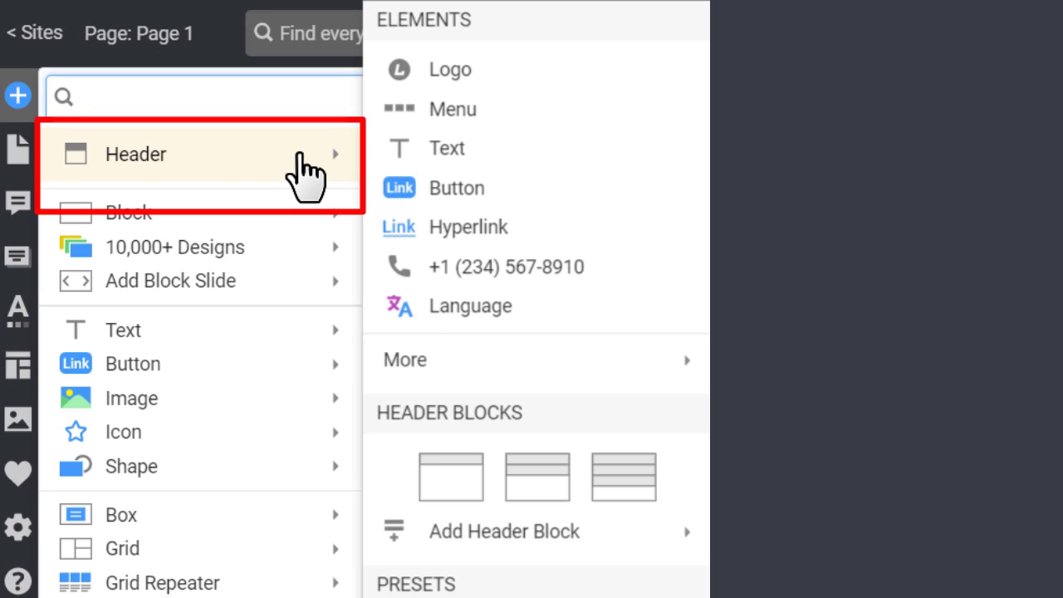
click(511, 314)
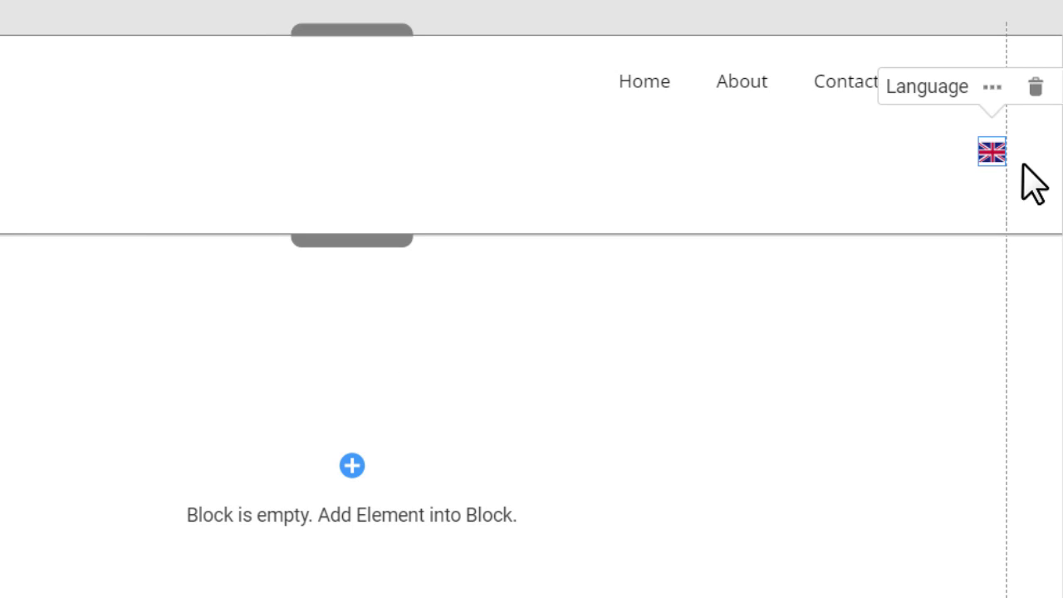
drag(995, 156, 352, 105)
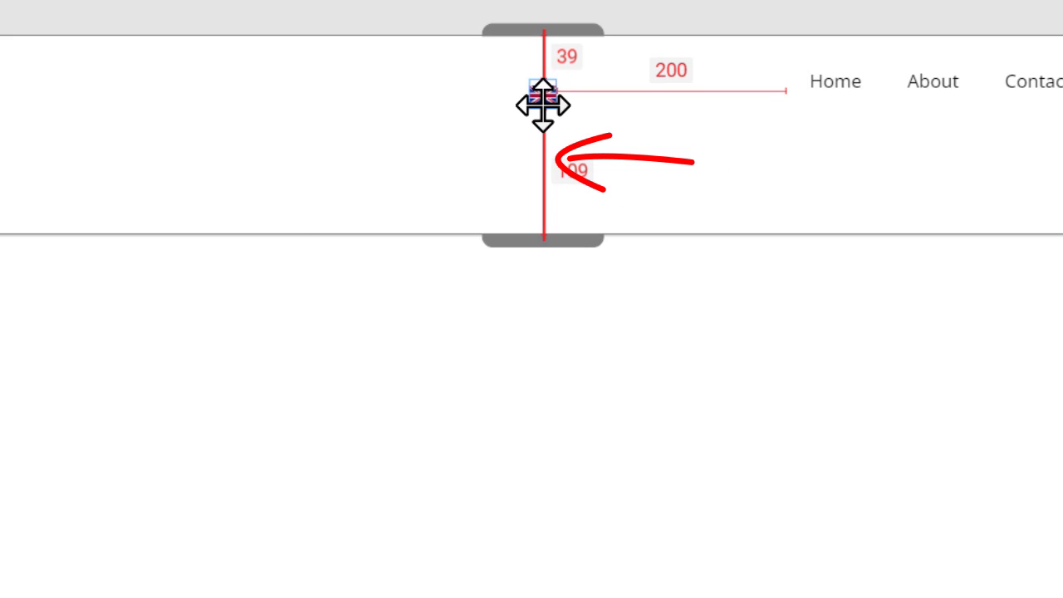
drag(543, 105, 541, 104)
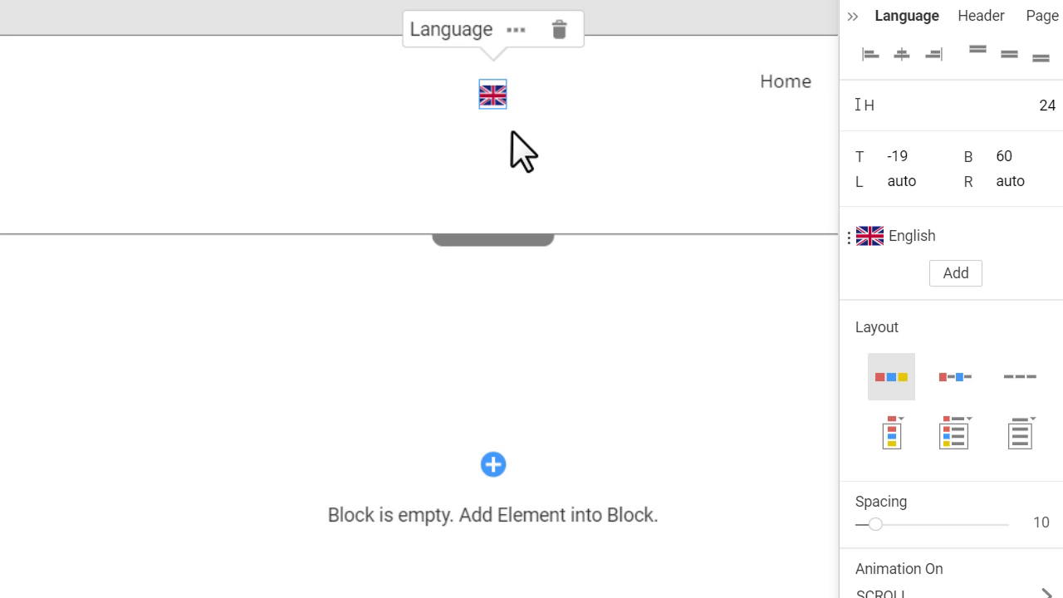
Add French (Français) as a second language of the Language element and dismiss the notice about switching languages
click(954, 278)
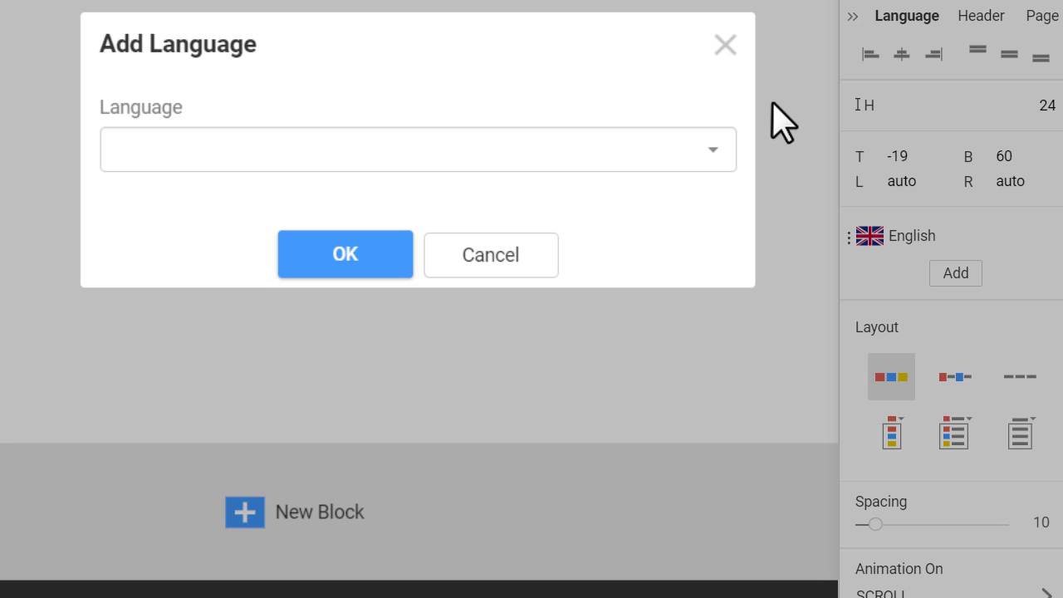
click(707, 153)
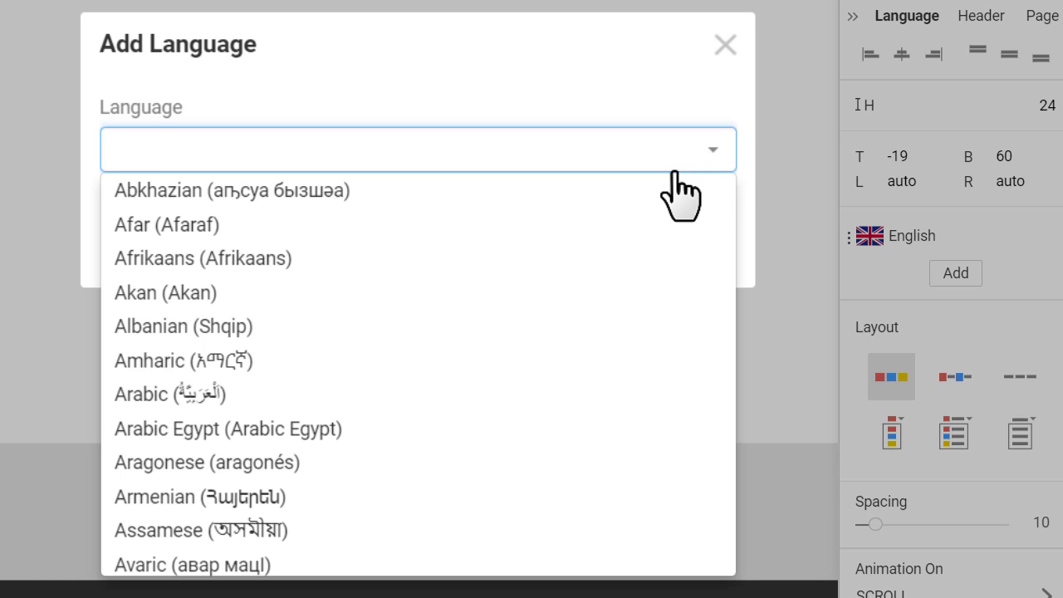
key(f)
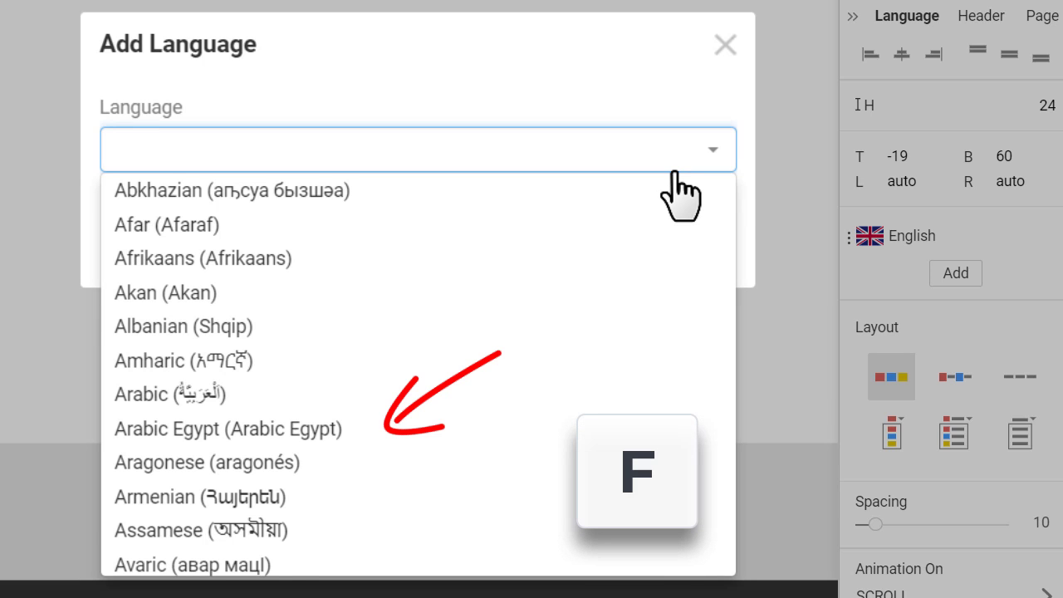
key(f)
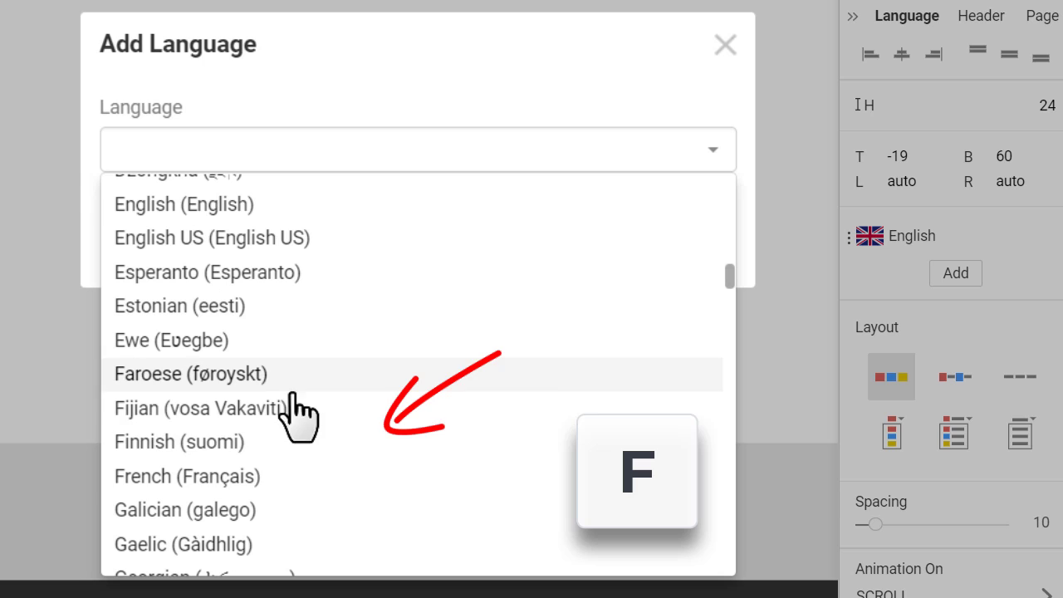
click(208, 472)
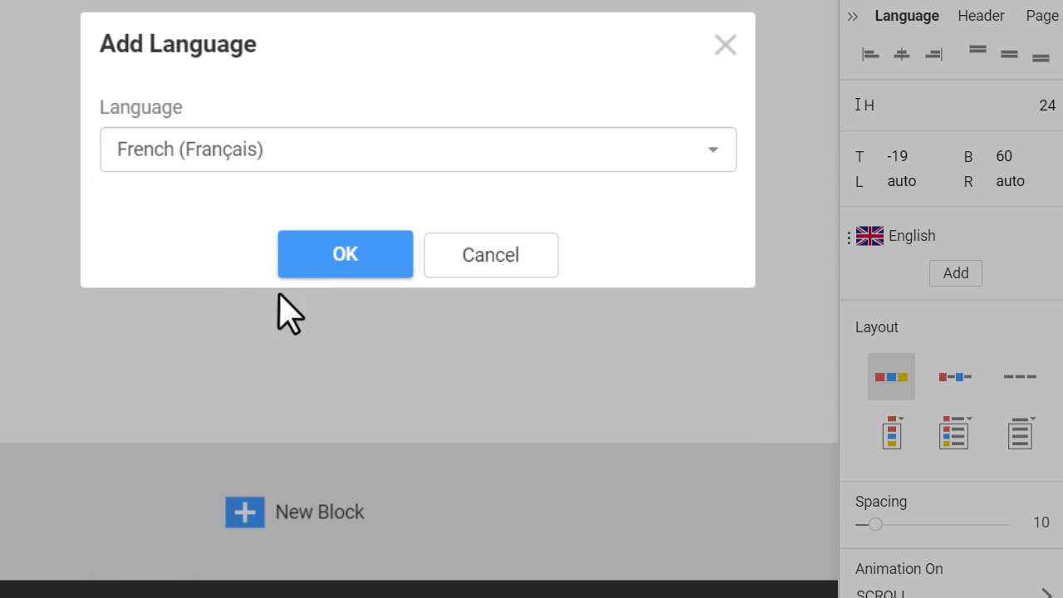
click(330, 253)
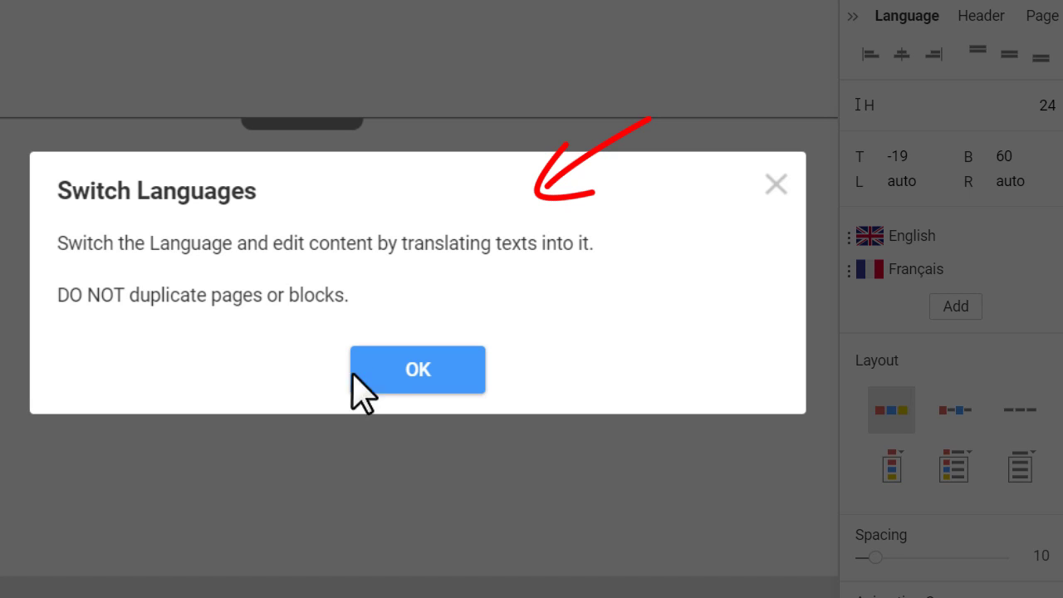
click(415, 372)
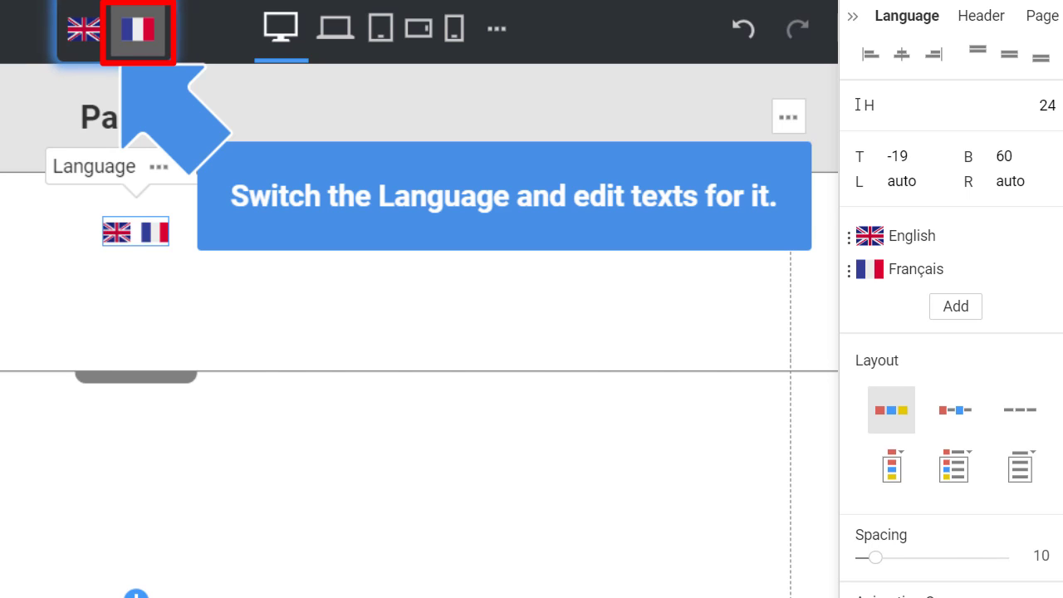
Close the language hint and make English the language being edited
click(147, 368)
click(85, 40)
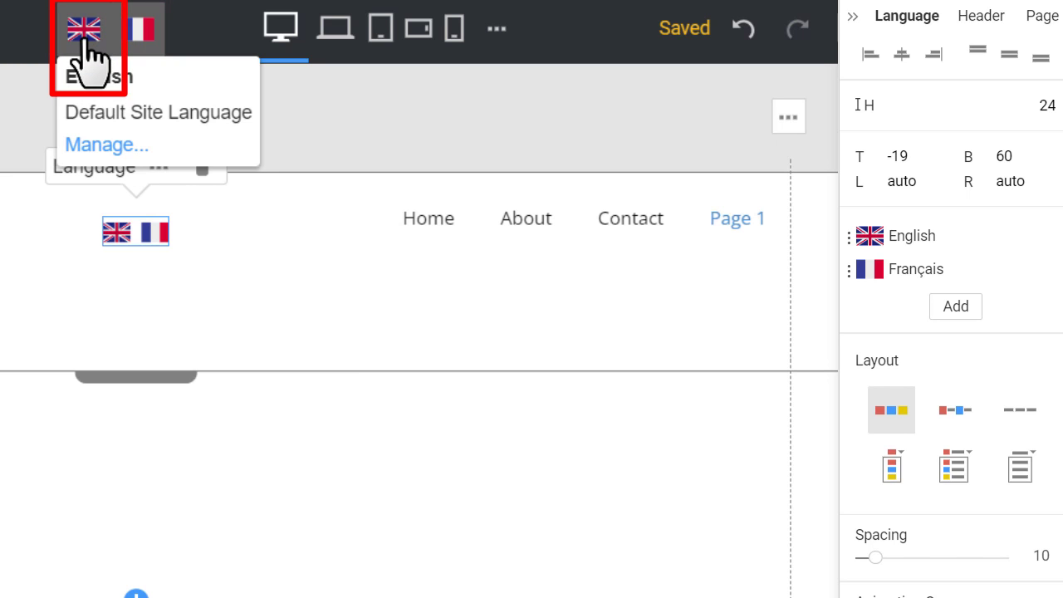
click(86, 45)
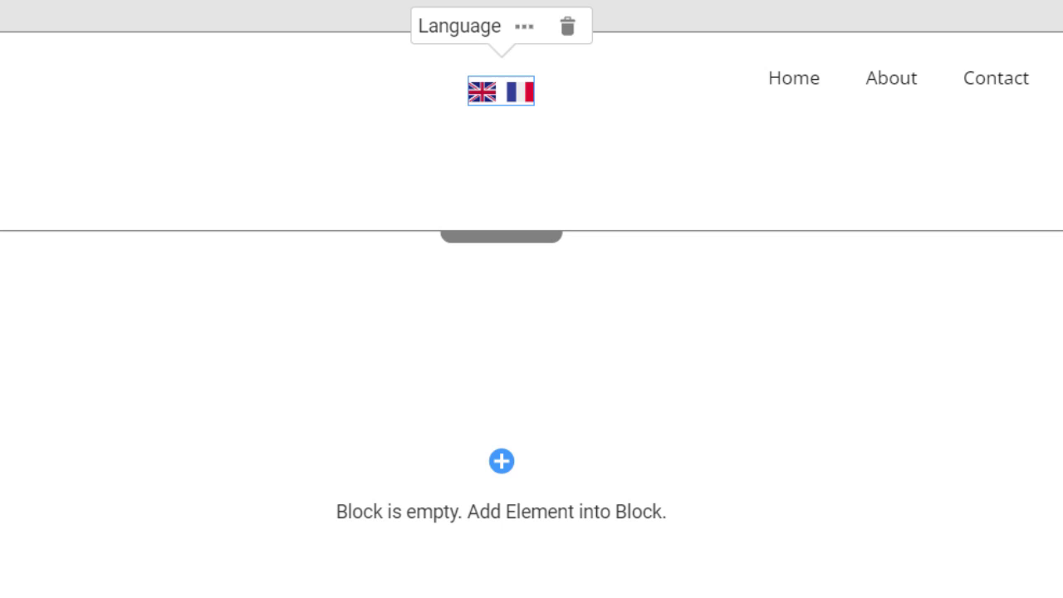
Insert a Heading 2 headline, a text element and a button into the empty block below the header
click(803, 492)
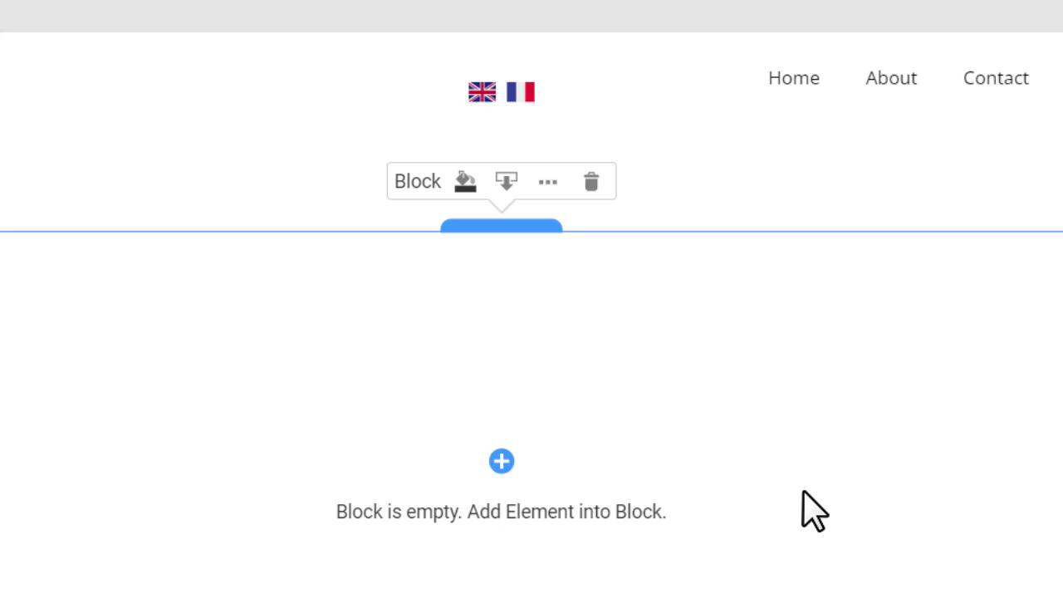
key(alt)
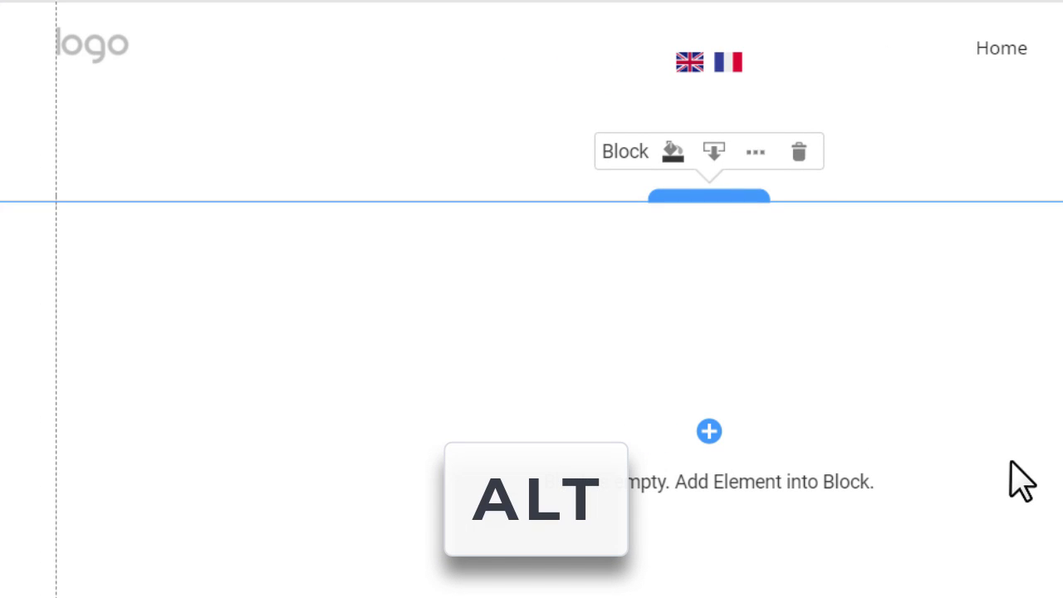
key(alt+2)
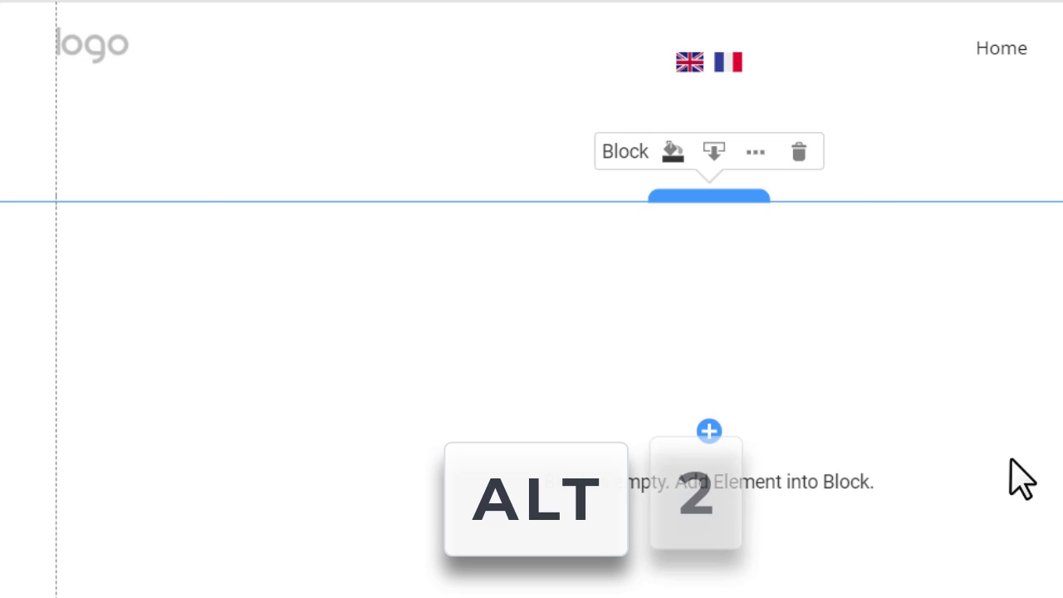
key(alt+t)
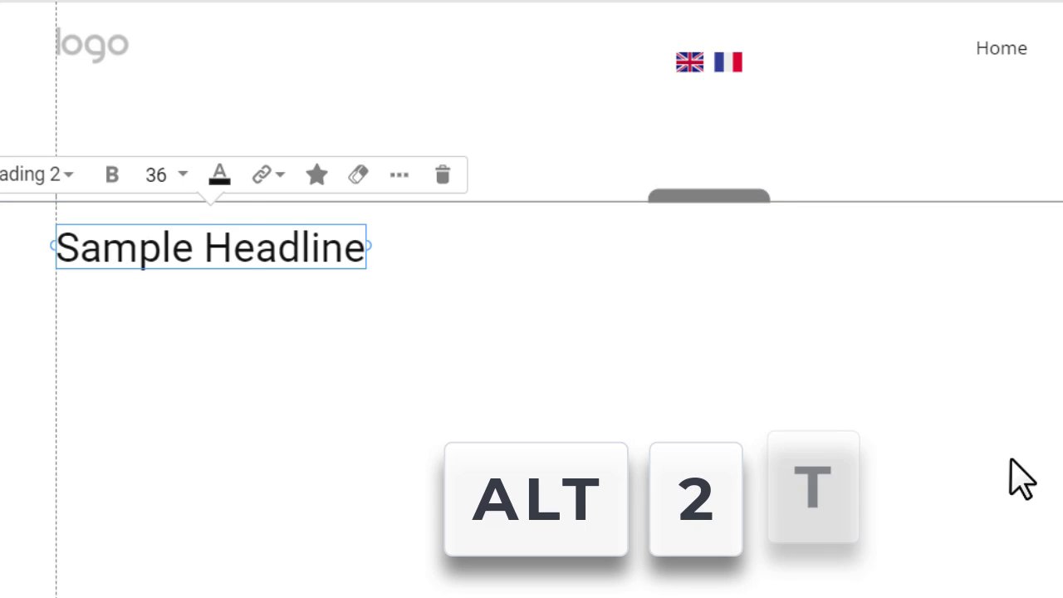
key(alt+b)
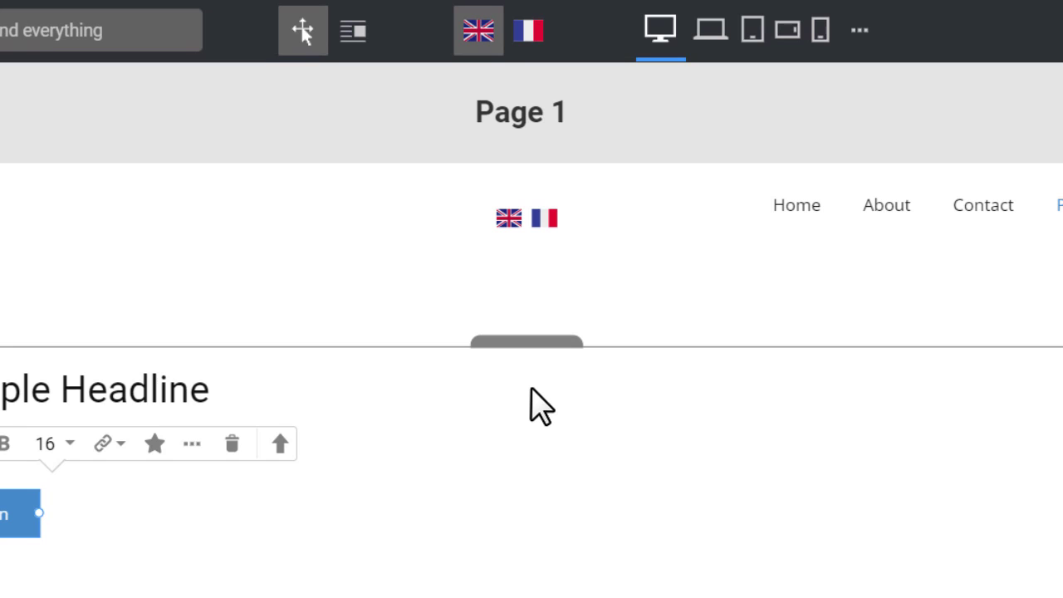
Alternate the editing language between French and English to compare the block's texts, ending on French
click(526, 35)
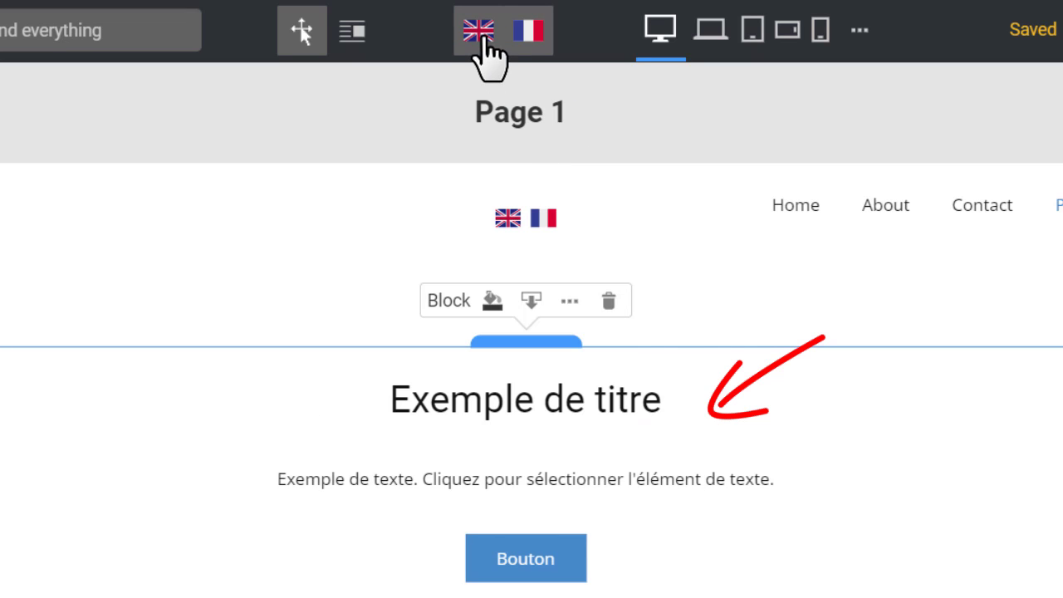
click(485, 41)
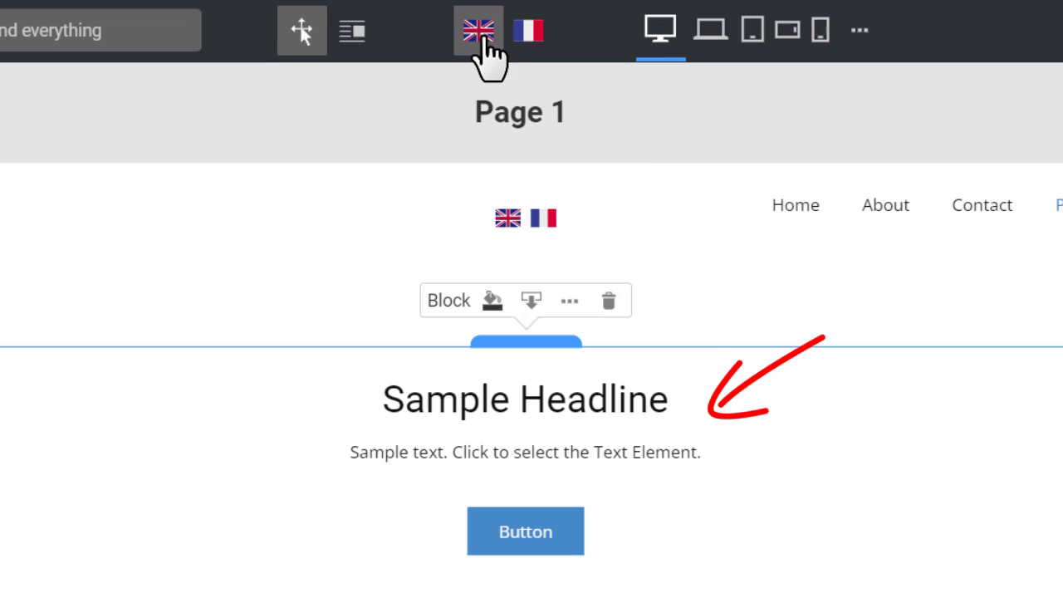
click(536, 37)
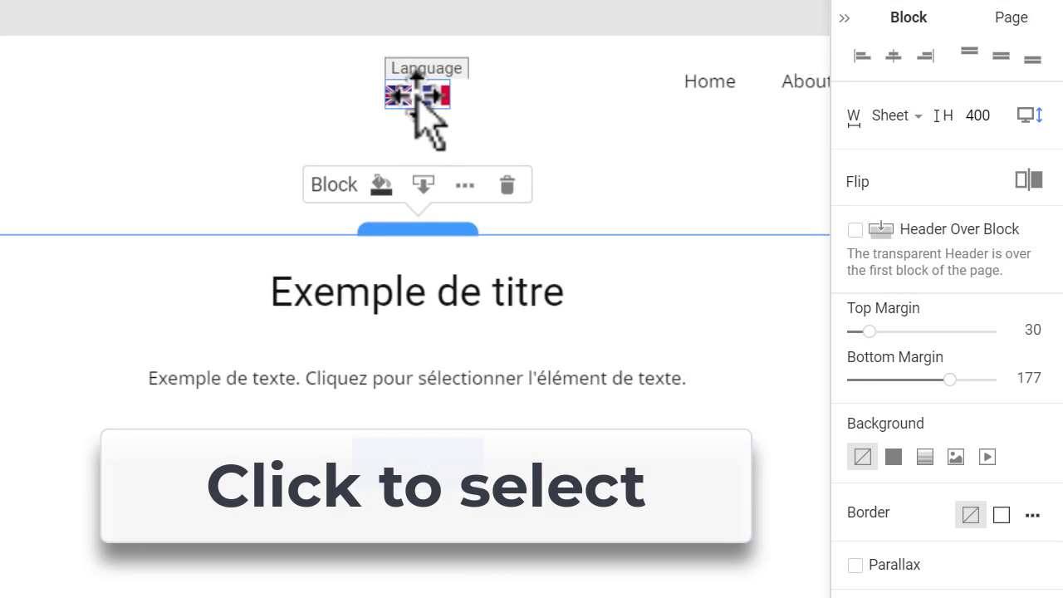
Move Français above English in the header's Language element and rename it "Français canadien"
click(416, 104)
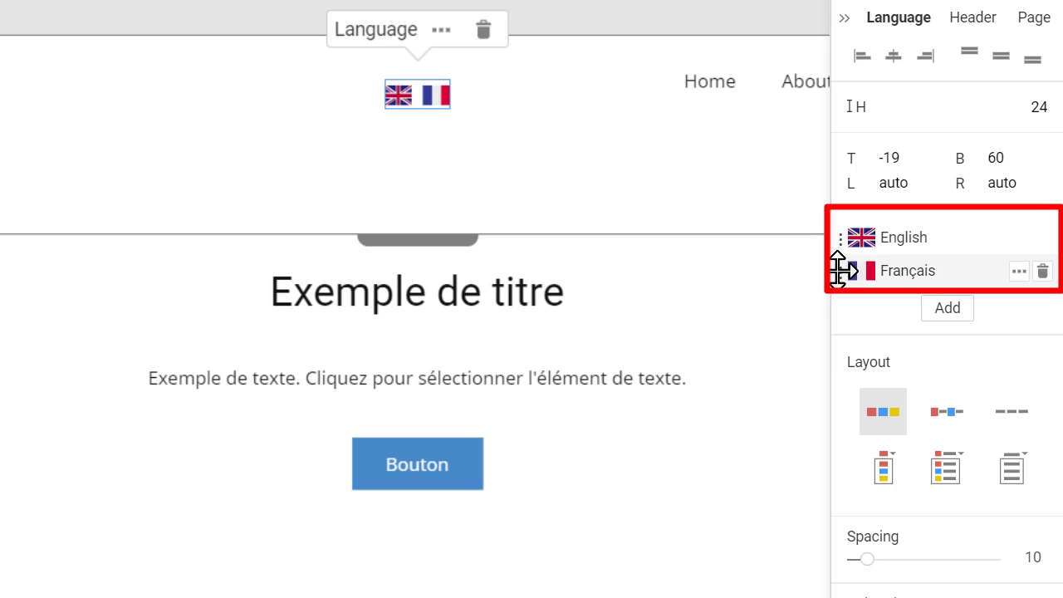
drag(839, 271, 837, 241)
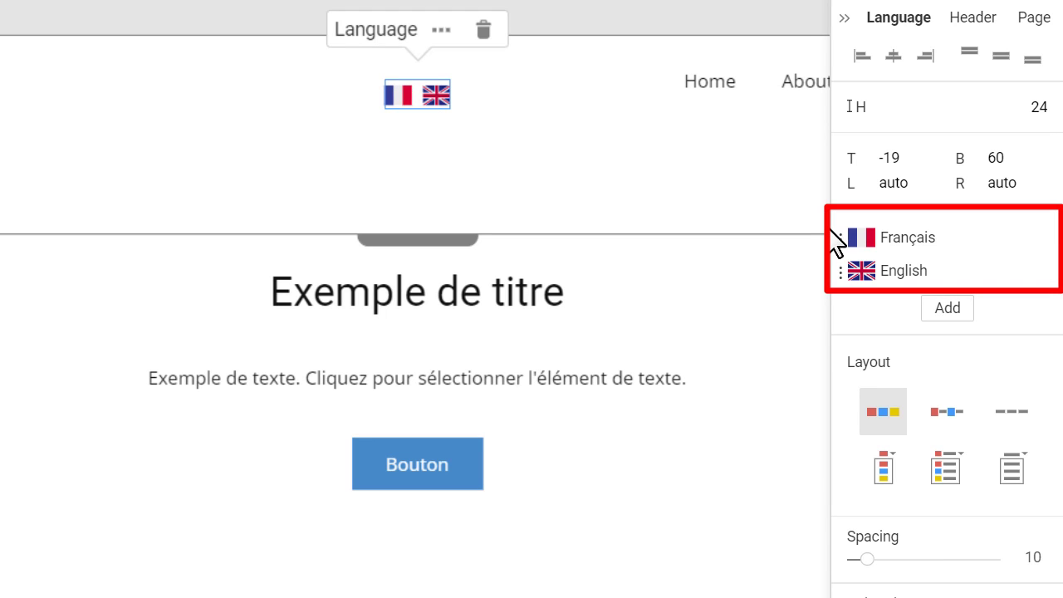
double_click(911, 238)
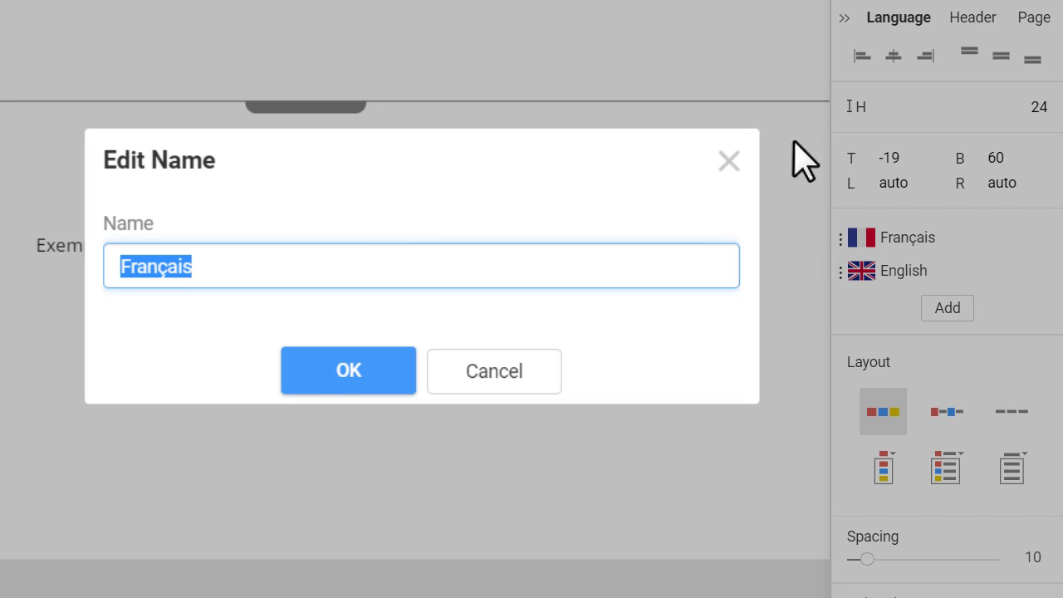
click(344, 268)
text(c)
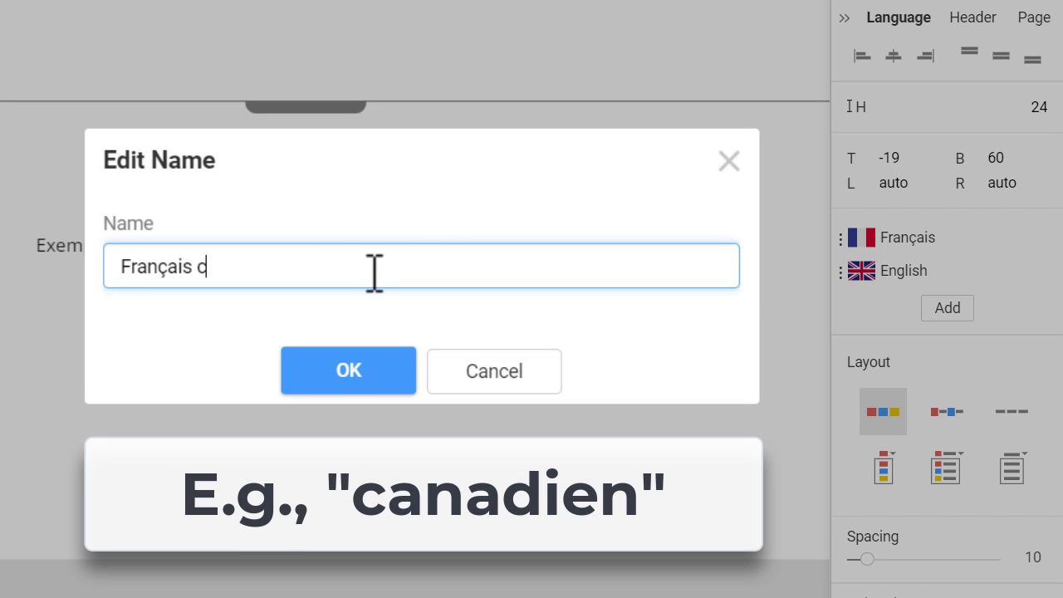
text(anadien)
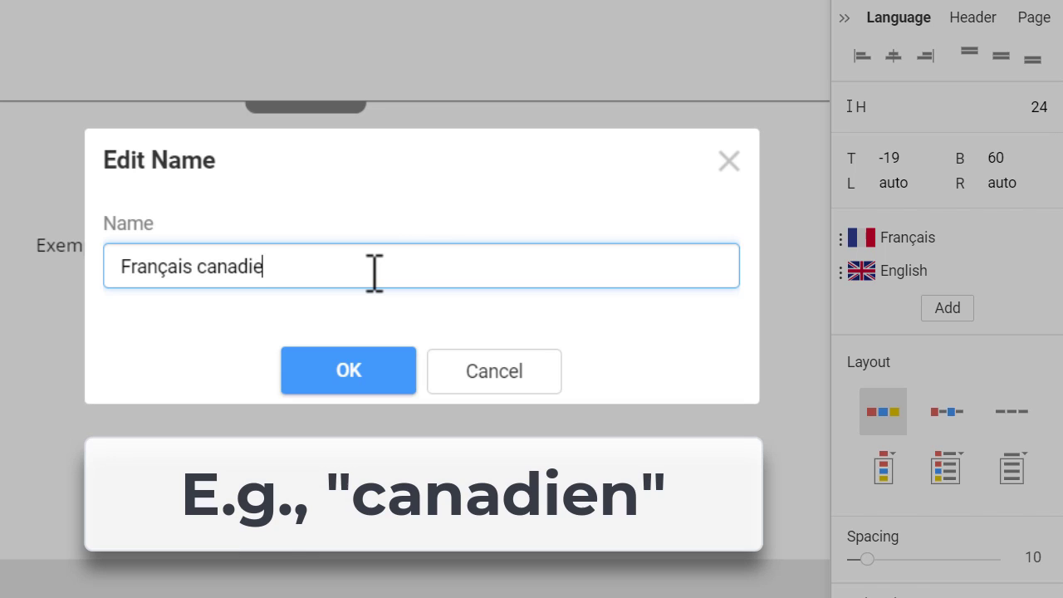
click(390, 364)
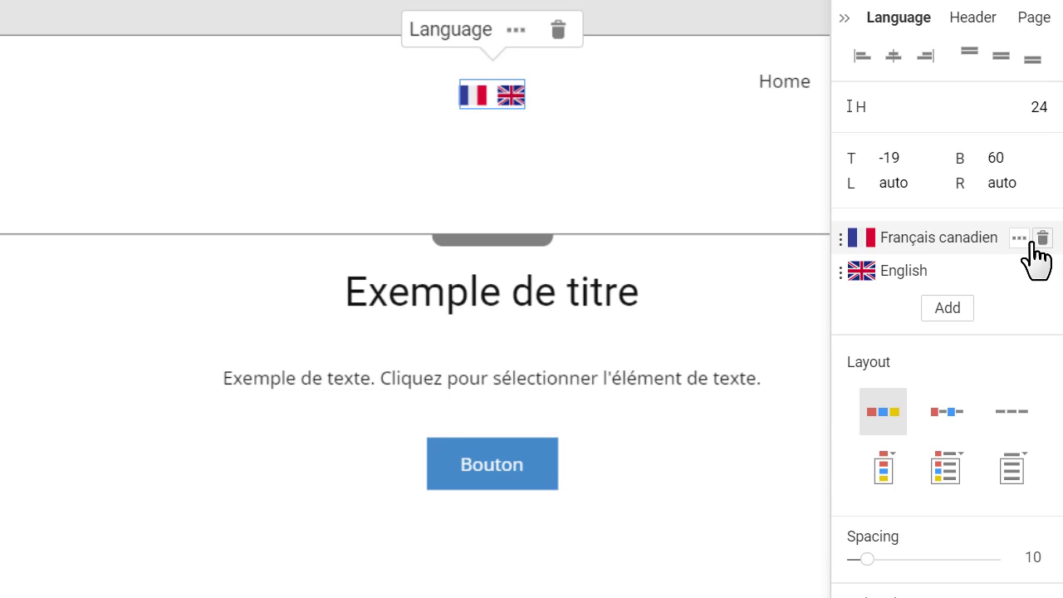
click(1020, 239)
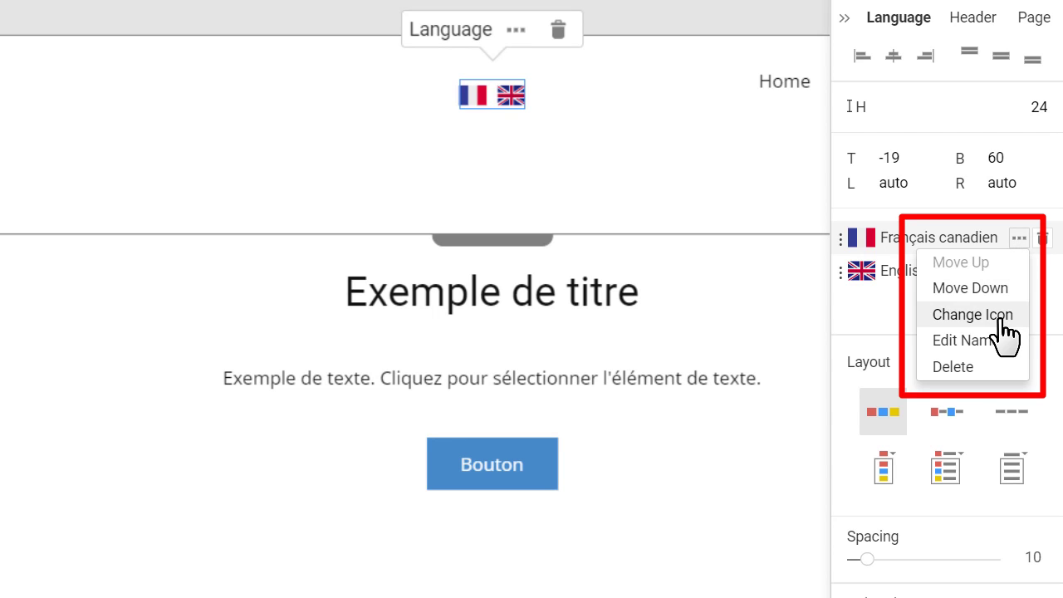
click(1019, 241)
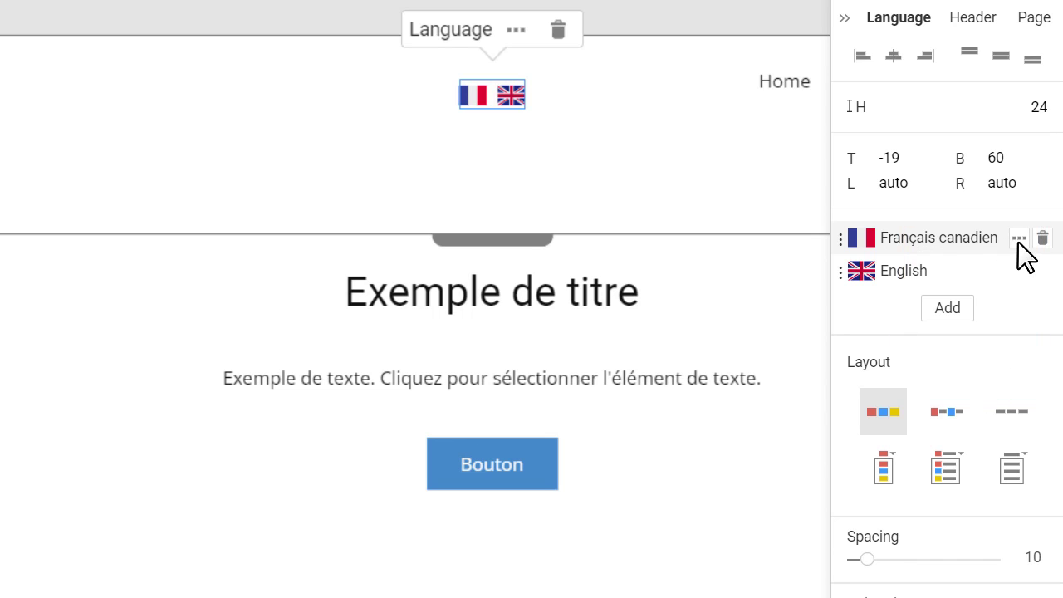
Set the Language element's layout to inline flags with names, and make its text bold and uppercase
click(962, 437)
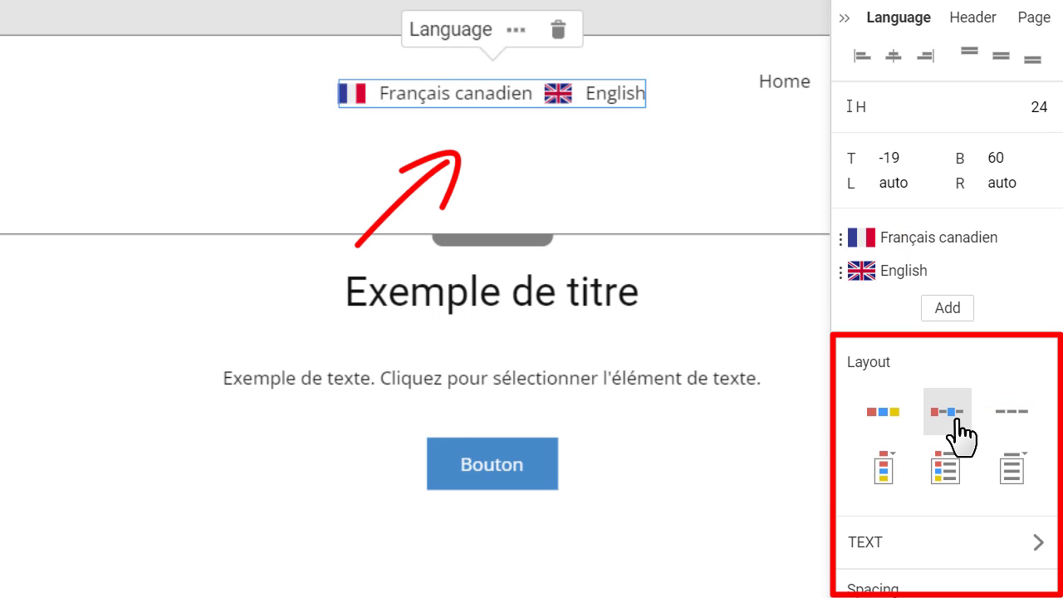
click(897, 547)
click(873, 205)
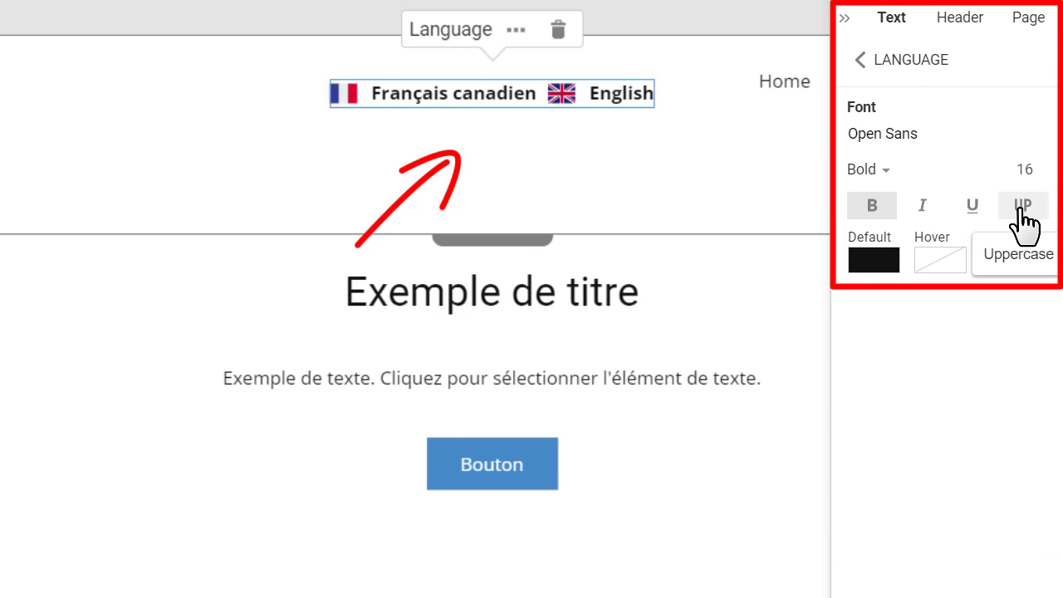
click(1022, 207)
click(925, 80)
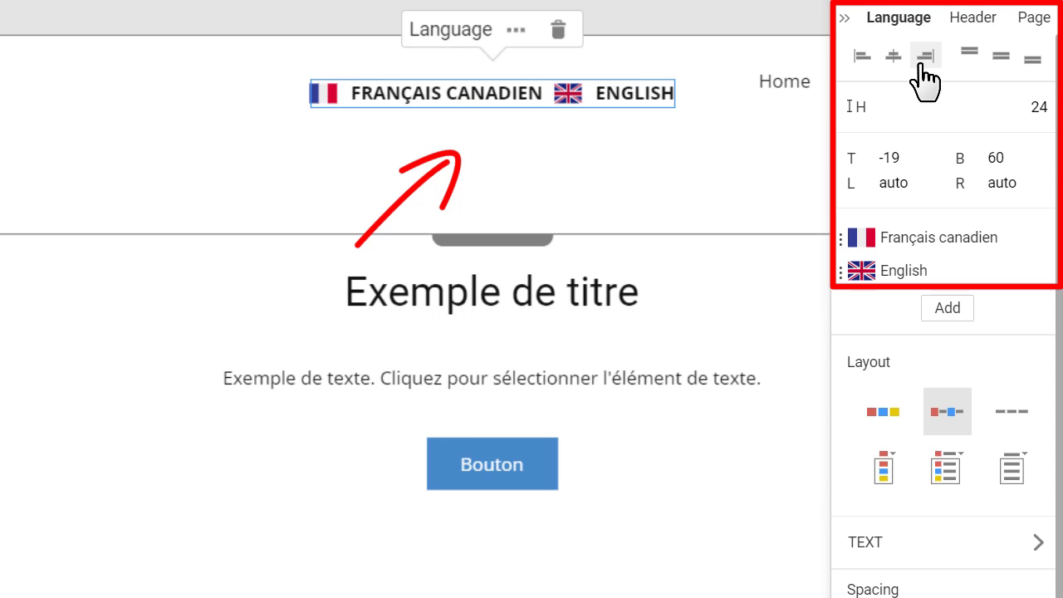
Set the Language element's spacing to 40 and increase its height to enlarge the flags
scroll(913, 373, down, 2)
drag(905, 562, 912, 565)
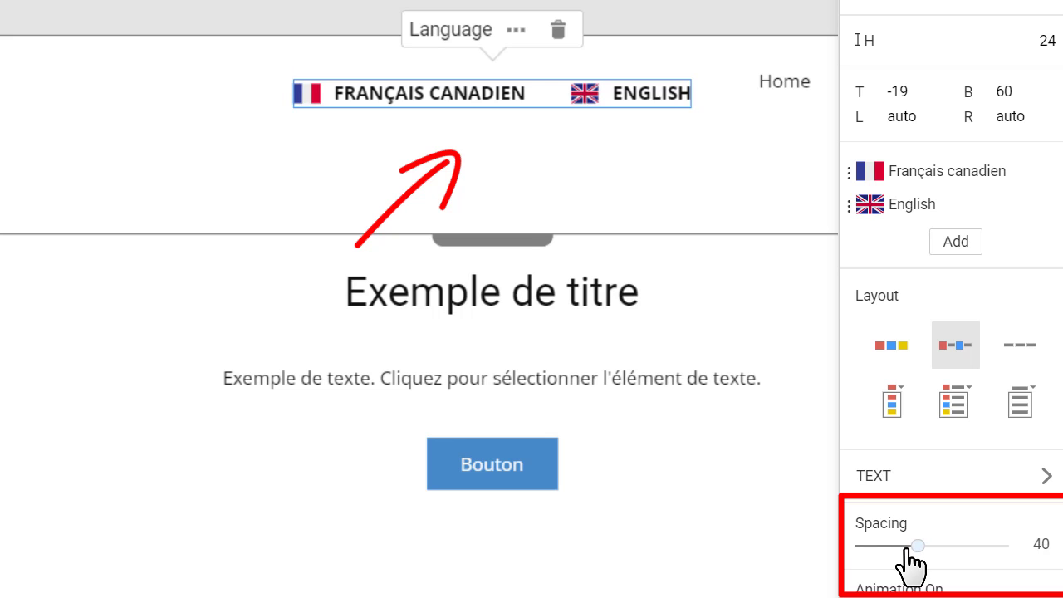
scroll(872, 222, up, 1)
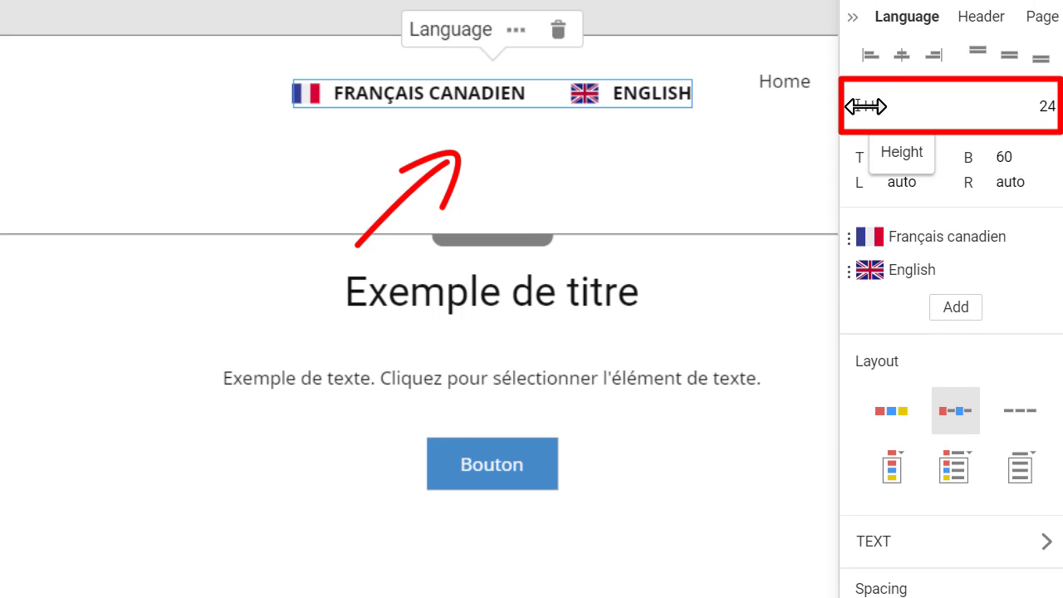
drag(866, 105, 889, 109)
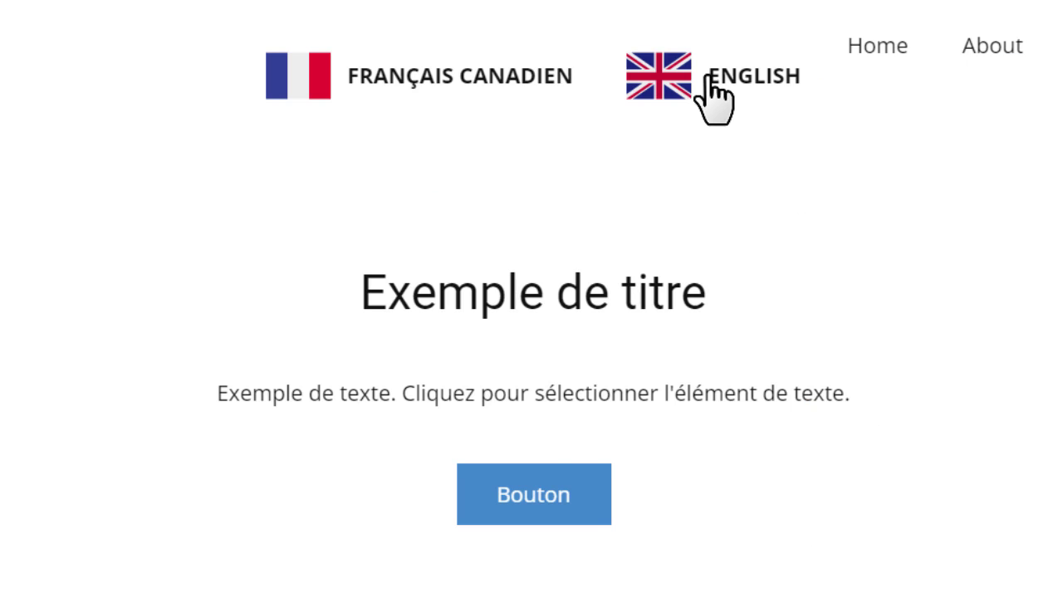
Test the language switcher in the page preview by alternating between English and Français canadien, ending on French
click(706, 78)
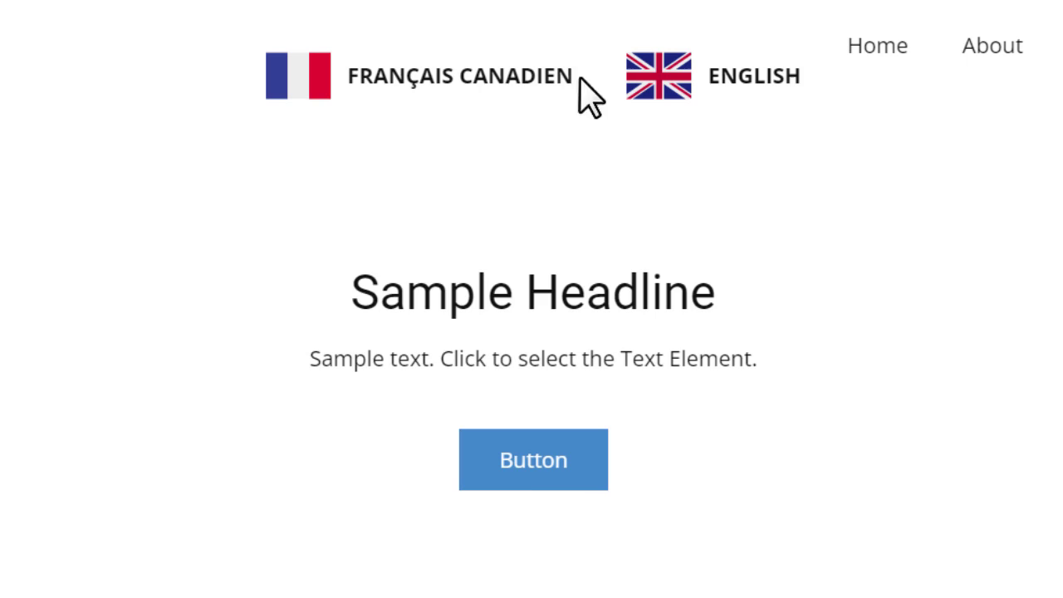
click(480, 81)
click(703, 79)
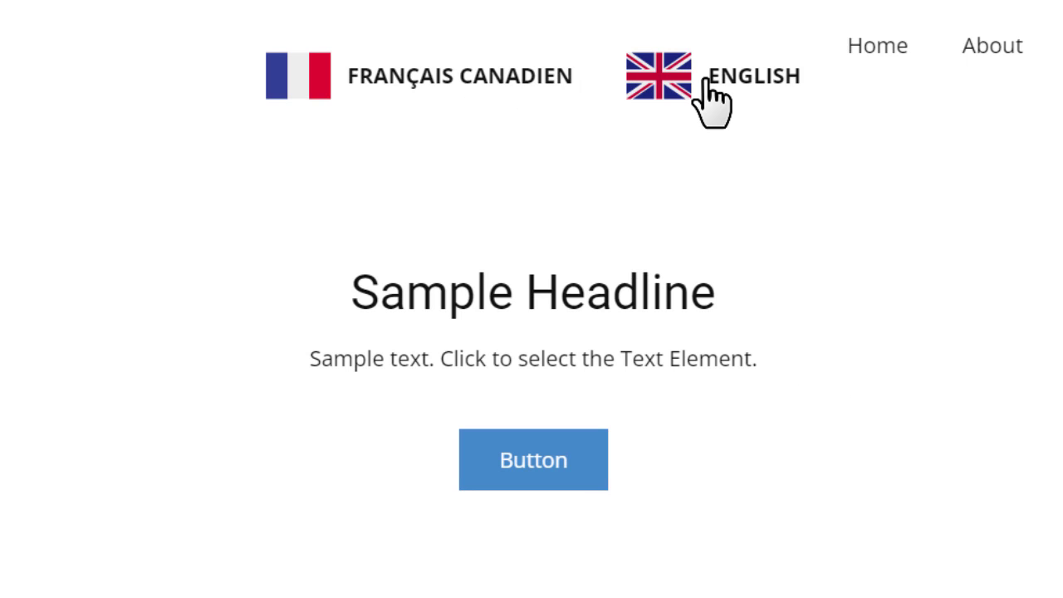
click(497, 83)
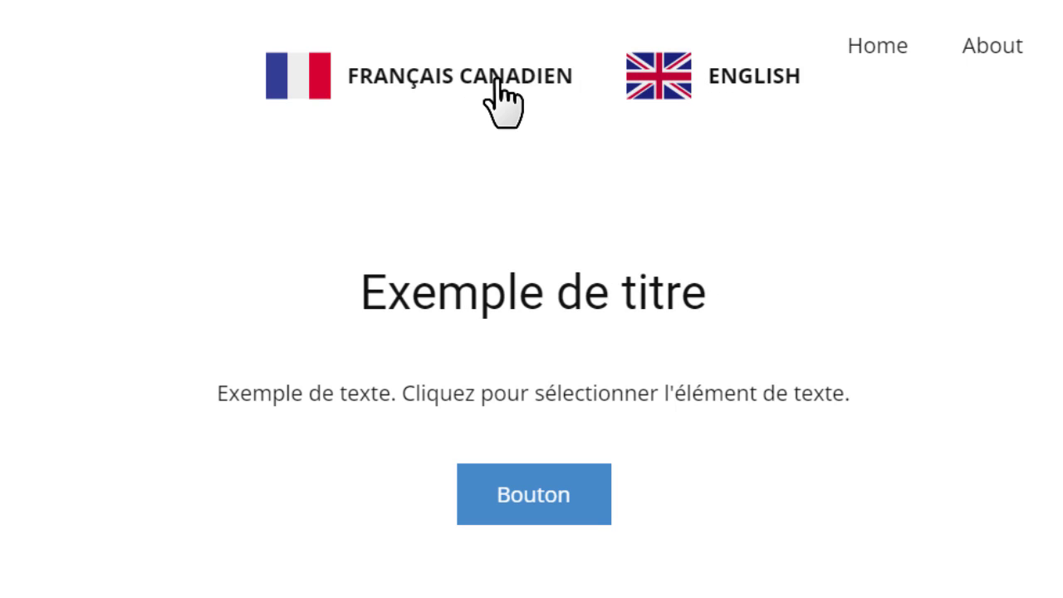